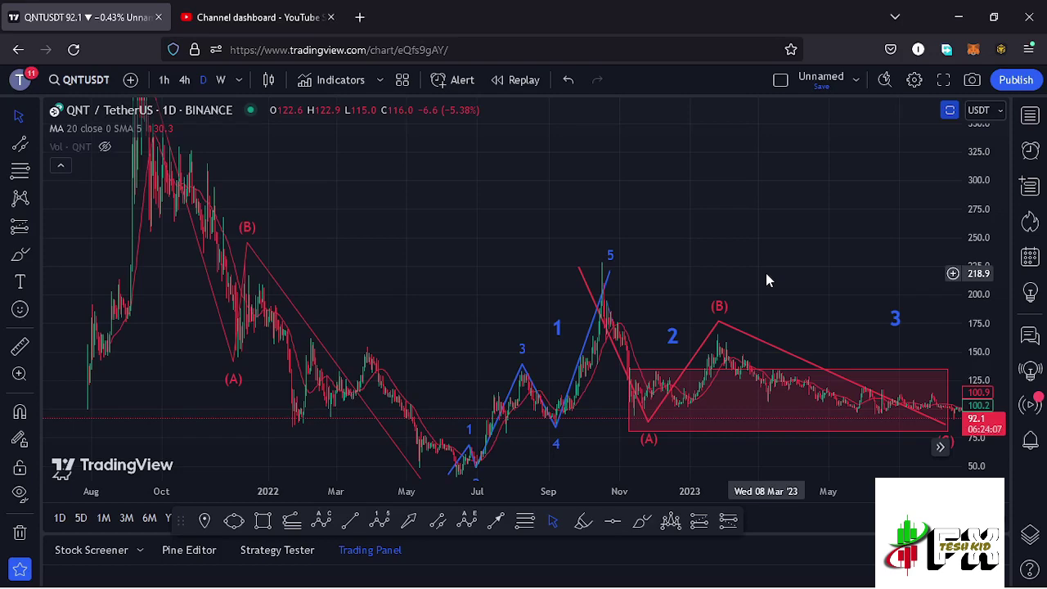
- Reframe the chart, brush-circle the all-time high and the (C) bottom, then undo those strokes
{"action": "left_click_drag", "start_coordinate": [409, 260], "coordinate": [790, 257]}
{"action": "left_click_drag", "start_coordinate": [971, 239], "coordinate": [970, 226]}
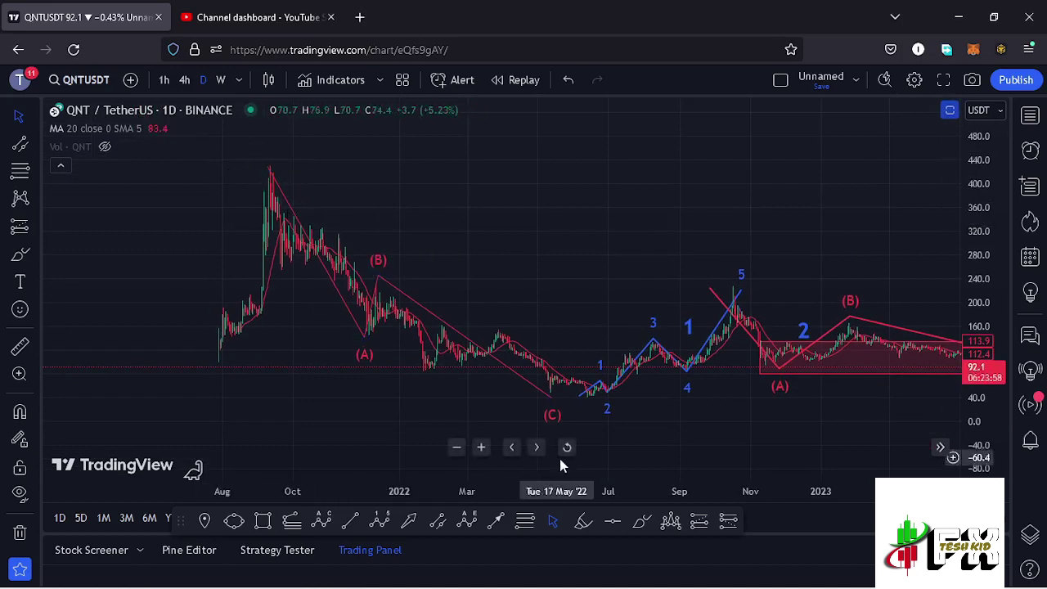
{"action": "left_click", "coordinate": [641, 521]}
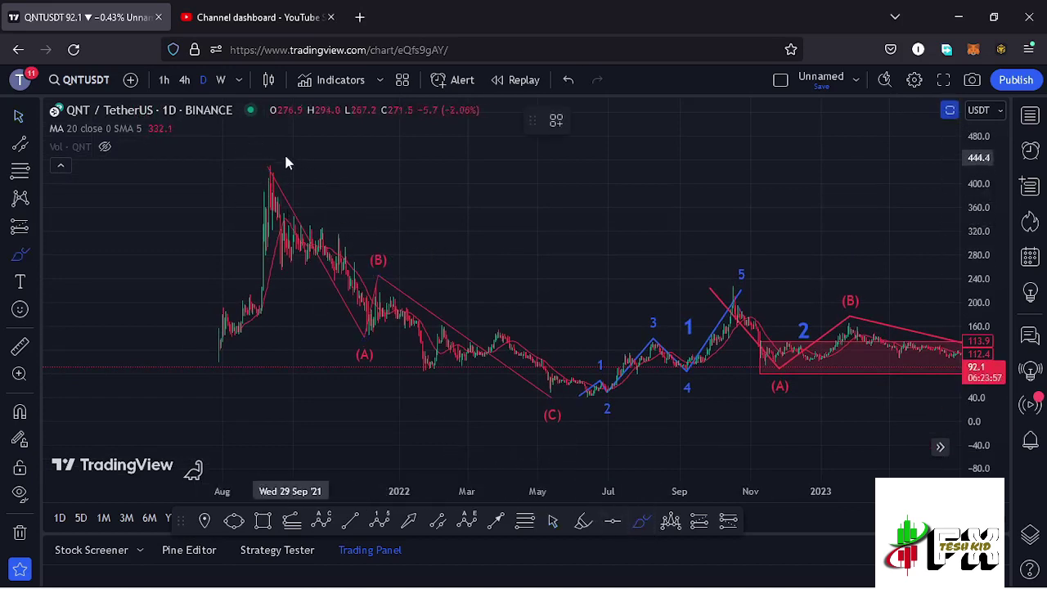
{"action": "mouse_move", "coordinate": [274, 147]}
{"action": "left_mouse_down"}
{"action": "mouse_move", "coordinate": [255, 150]}
{"action": "mouse_move", "coordinate": [250, 191]}
{"action": "mouse_move", "coordinate": [299, 167]}
{"action": "mouse_move", "coordinate": [262, 154]}
{"action": "mouse_move", "coordinate": [313, 323]}
{"action": "mouse_move", "coordinate": [332, 337]}
{"action": "mouse_move", "coordinate": [339, 367]}
{"action": "mouse_move", "coordinate": [390, 266]}
{"action": "mouse_move", "coordinate": [552, 418]}
{"action": "left_mouse_up"}
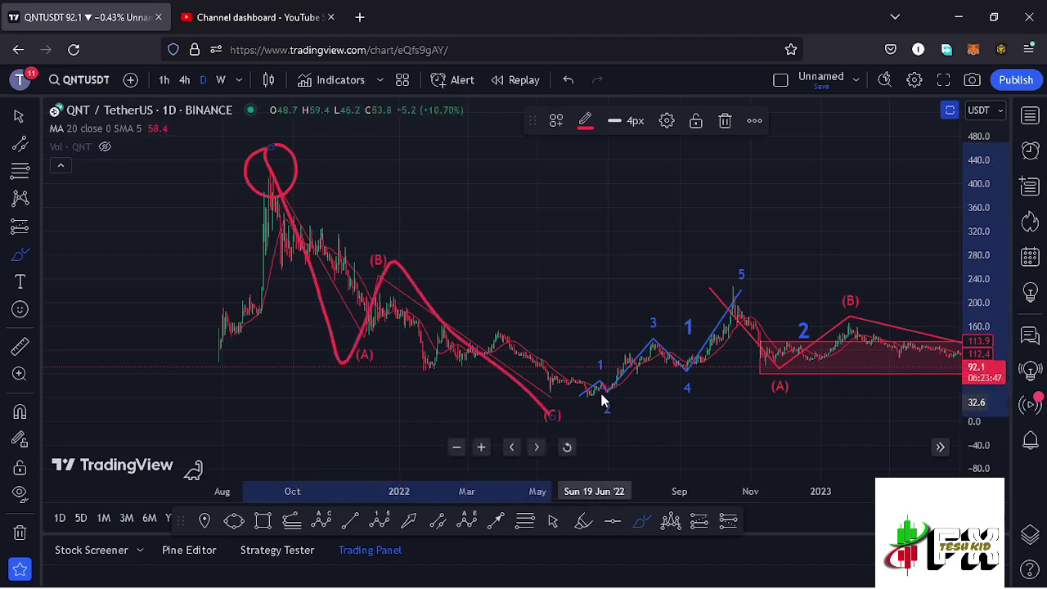
{"action": "mouse_move", "coordinate": [585, 366]}
{"action": "left_mouse_down"}
{"action": "mouse_move", "coordinate": [540, 363]}
{"action": "mouse_move", "coordinate": [546, 432]}
{"action": "mouse_move", "coordinate": [620, 391]}
{"action": "mouse_move", "coordinate": [582, 356]}
{"action": "left_mouse_up"}
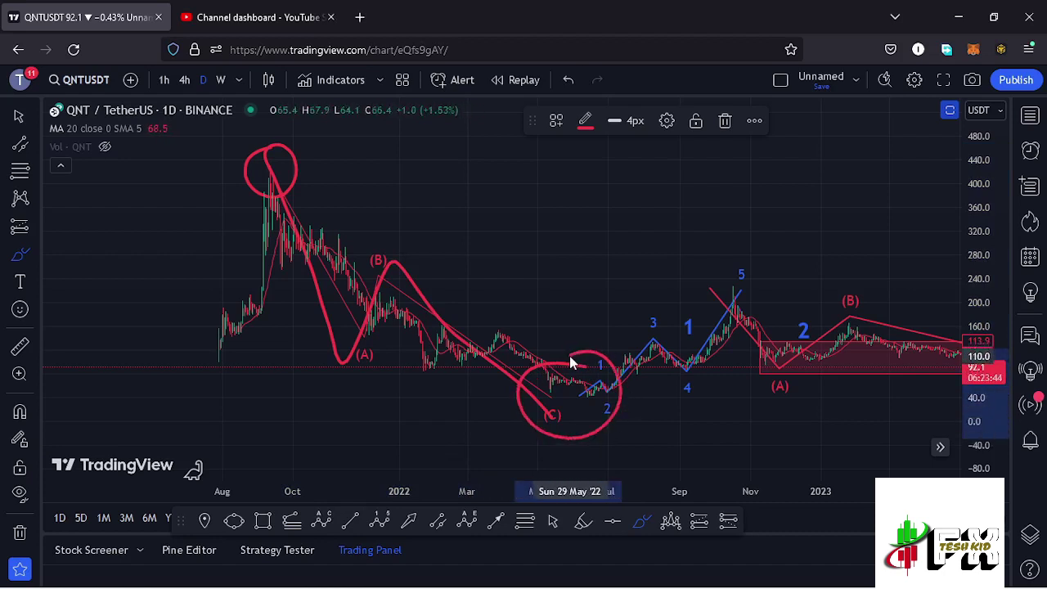
{"action": "left_click", "coordinate": [567, 82]}
{"action": "left_click", "coordinate": [567, 82]}
{"action": "left_click", "coordinate": [689, 326]}
- Circle the blue wave 1 and wave 2 labels in red, deleting each circle afterwards
{"action": "left_click_drag", "start_coordinate": [717, 436], "coordinate": [484, 386]}
{"action": "left_click_drag", "start_coordinate": [978, 351], "coordinate": [978, 286]}
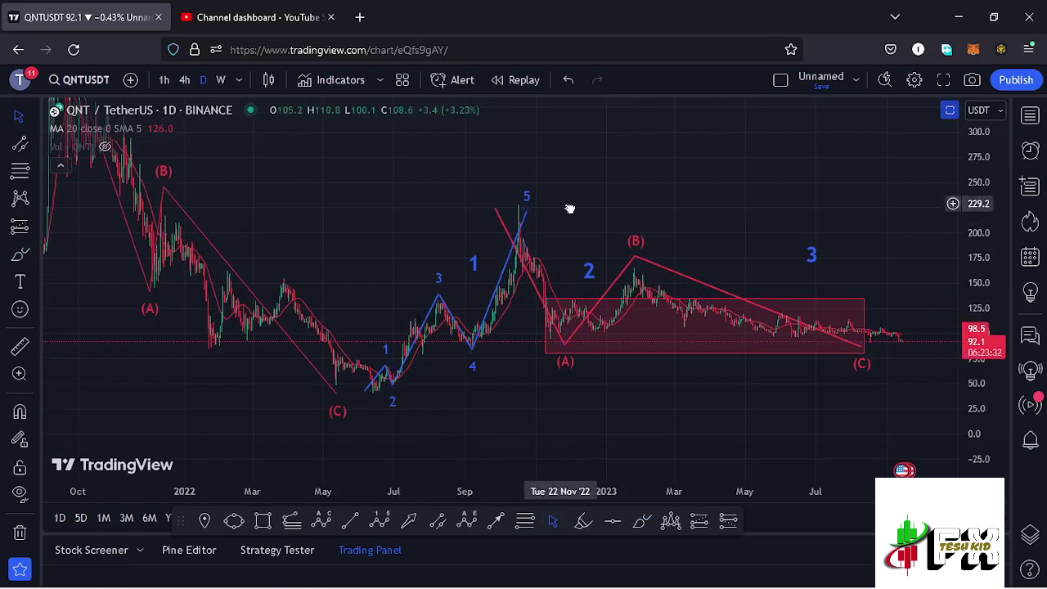
{"action": "left_click_drag", "start_coordinate": [562, 201], "coordinate": [576, 208]}
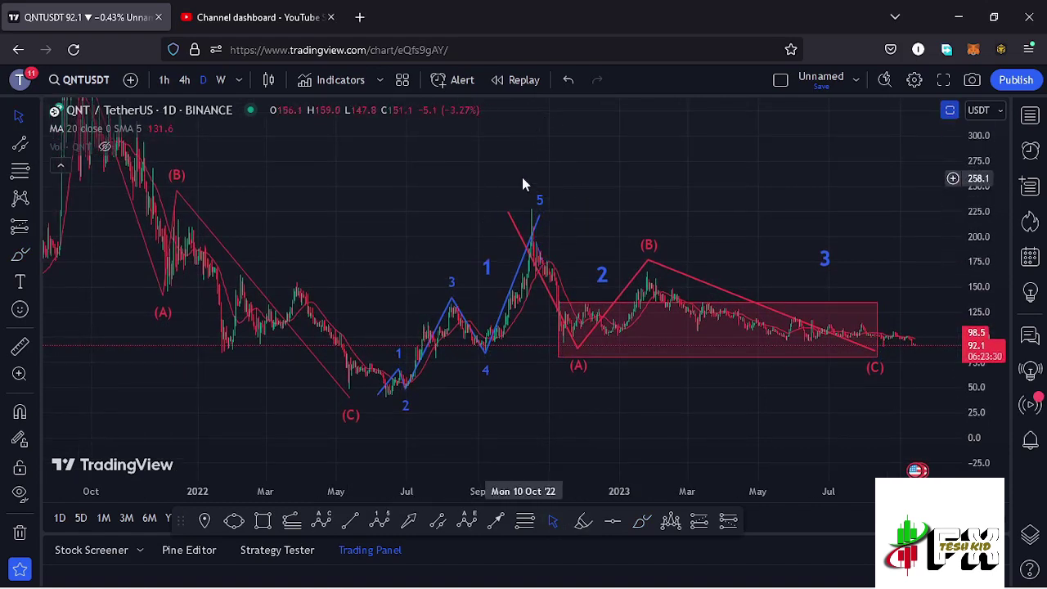
{"action": "left_click", "coordinate": [645, 520]}
{"action": "mouse_move", "coordinate": [489, 234]}
{"action": "left_mouse_down"}
{"action": "mouse_move", "coordinate": [479, 229]}
{"action": "mouse_move", "coordinate": [447, 275]}
{"action": "mouse_move", "coordinate": [489, 301]}
{"action": "mouse_move", "coordinate": [480, 229]}
{"action": "mouse_move", "coordinate": [463, 242]}
{"action": "left_mouse_up"}
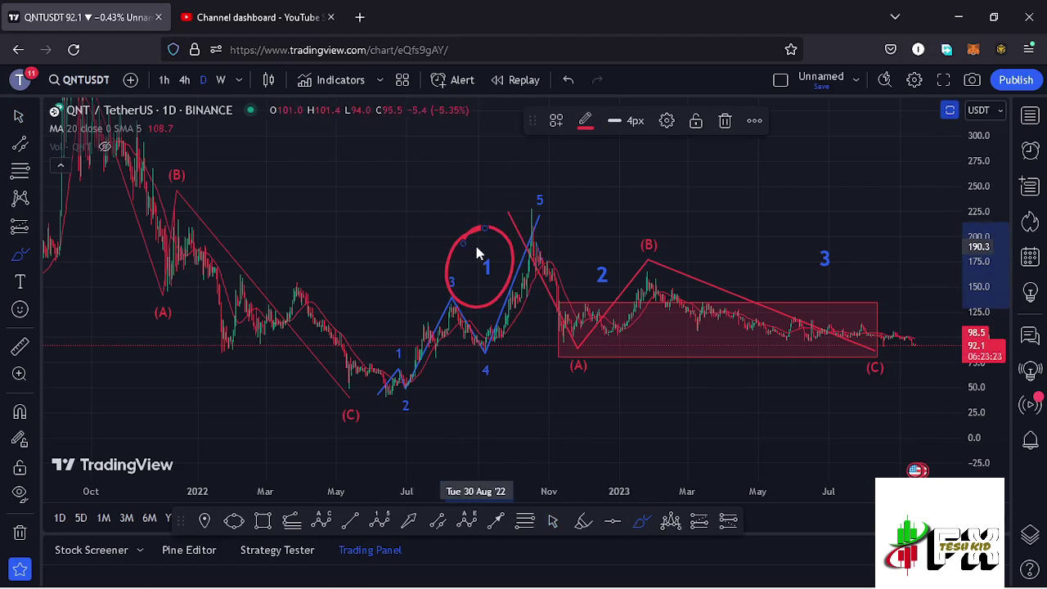
{"action": "left_click", "coordinate": [724, 121]}
{"action": "mouse_move", "coordinate": [606, 236]}
{"action": "left_mouse_down"}
{"action": "mouse_move", "coordinate": [564, 274]}
{"action": "mouse_move", "coordinate": [602, 319]}
{"action": "mouse_move", "coordinate": [626, 272]}
{"action": "mouse_move", "coordinate": [598, 241]}
{"action": "left_mouse_up"}
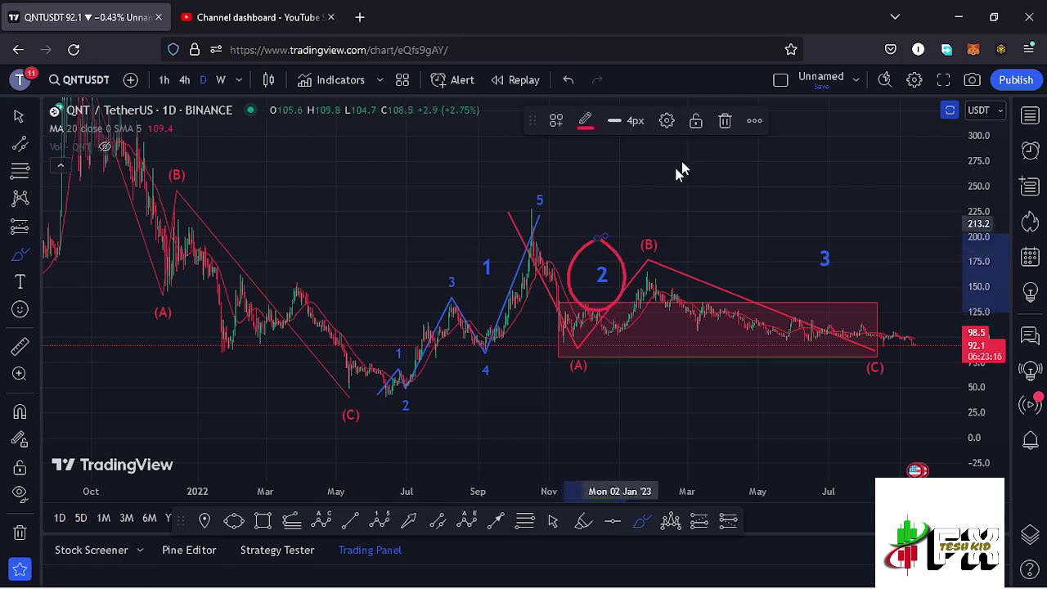
{"action": "left_click", "coordinate": [723, 121]}
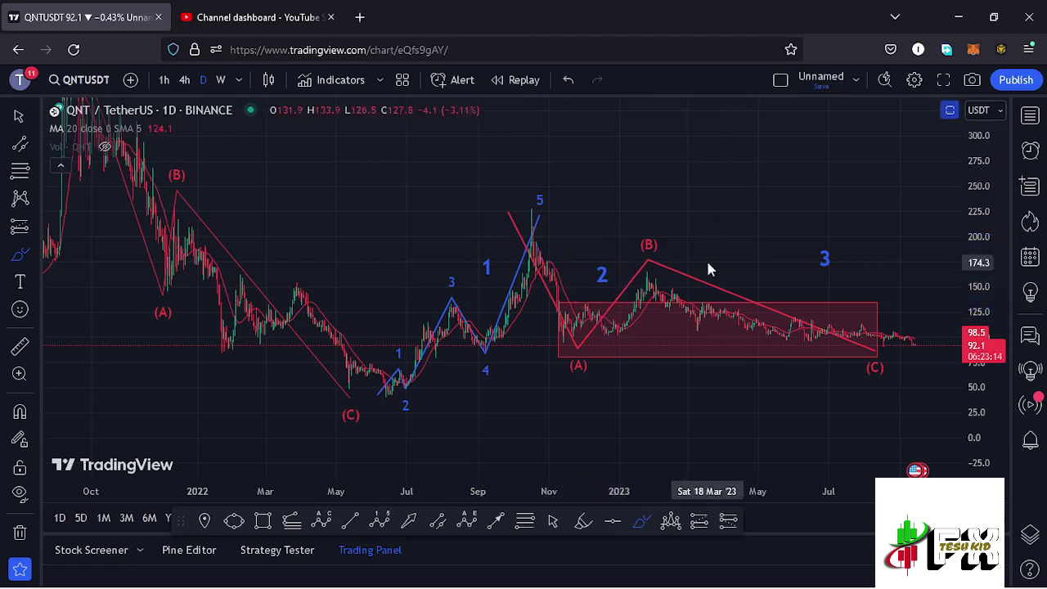
- Undo a stray arc drawn from the (A) low and pick the Fib Retracement tool
{"action": "left_click_drag", "start_coordinate": [976, 347], "coordinate": [975, 358]}
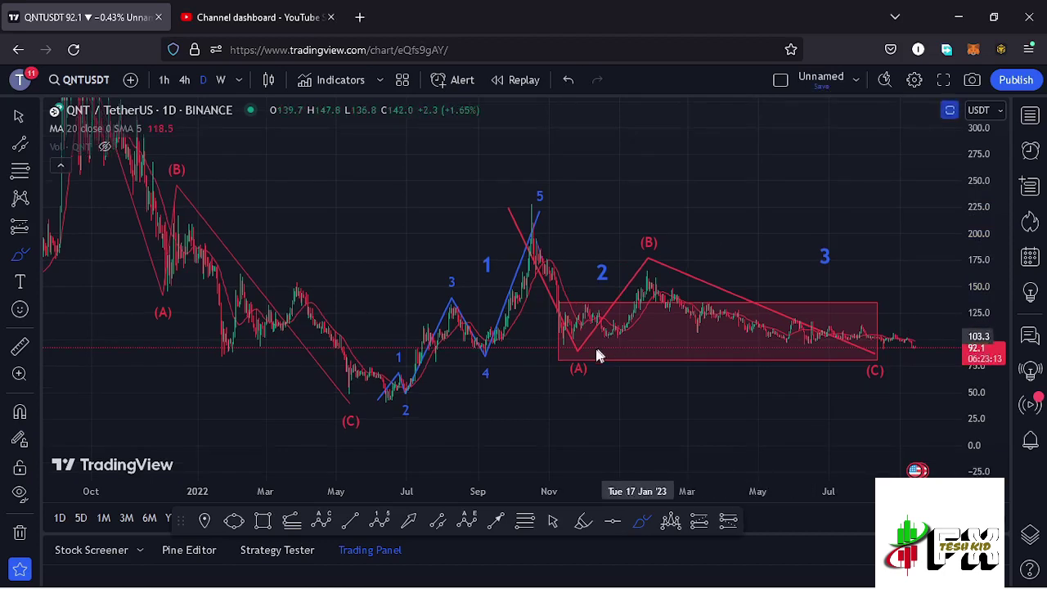
{"action": "mouse_move", "coordinate": [571, 358]}
{"action": "left_mouse_down"}
{"action": "mouse_move", "coordinate": [636, 310]}
{"action": "mouse_move", "coordinate": [662, 370]}
{"action": "left_mouse_up"}
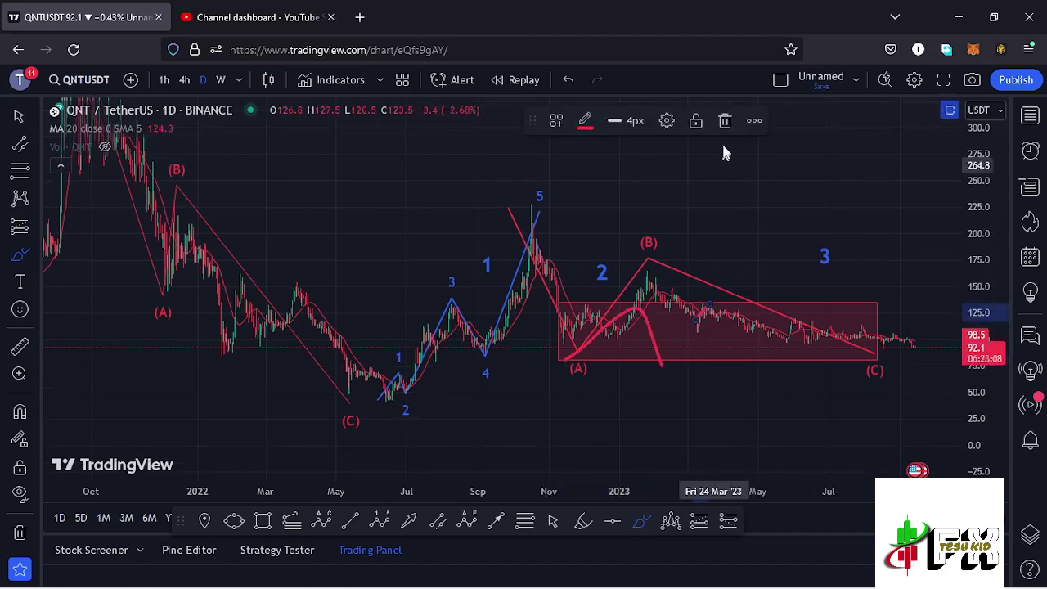
{"action": "left_click", "coordinate": [568, 82]}
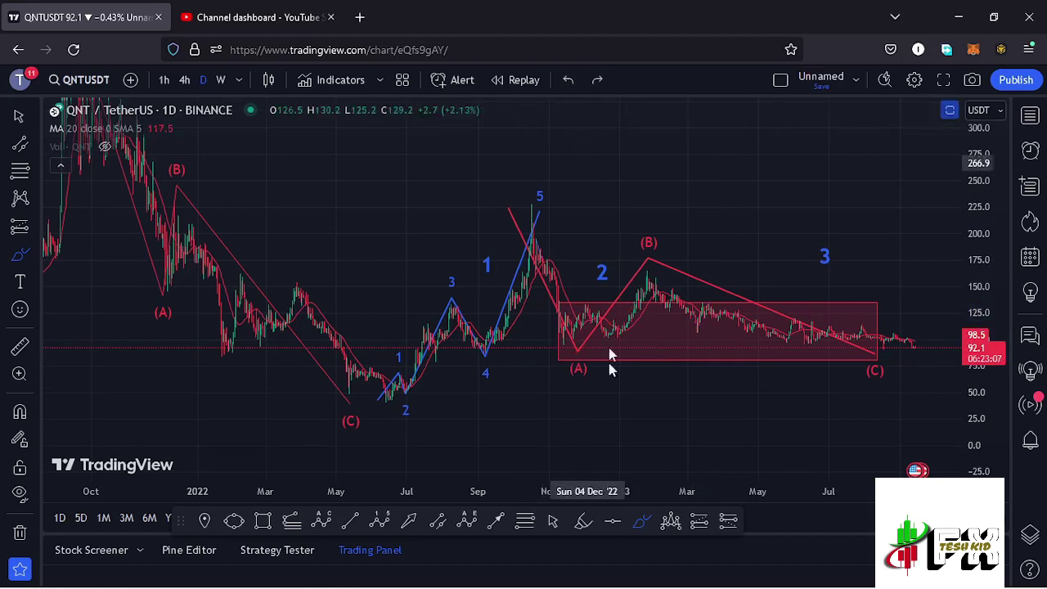
{"action": "left_click", "coordinate": [524, 521]}
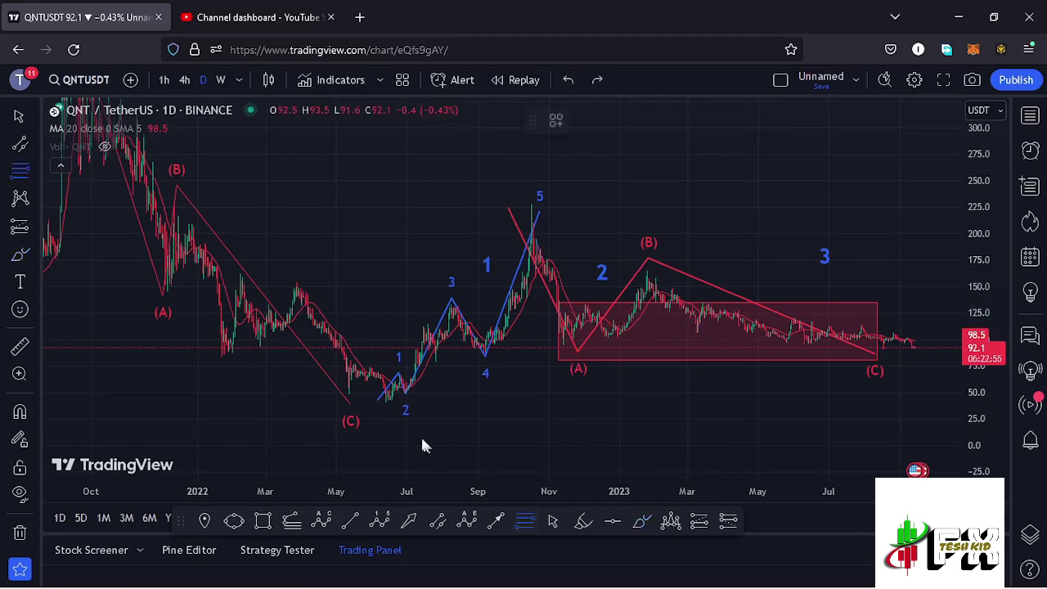
- Draw a Fibonacci retracement from the 39.6 wave-2 low to the 229.3 wave-5 high
{"action": "left_click", "coordinate": [385, 403]}
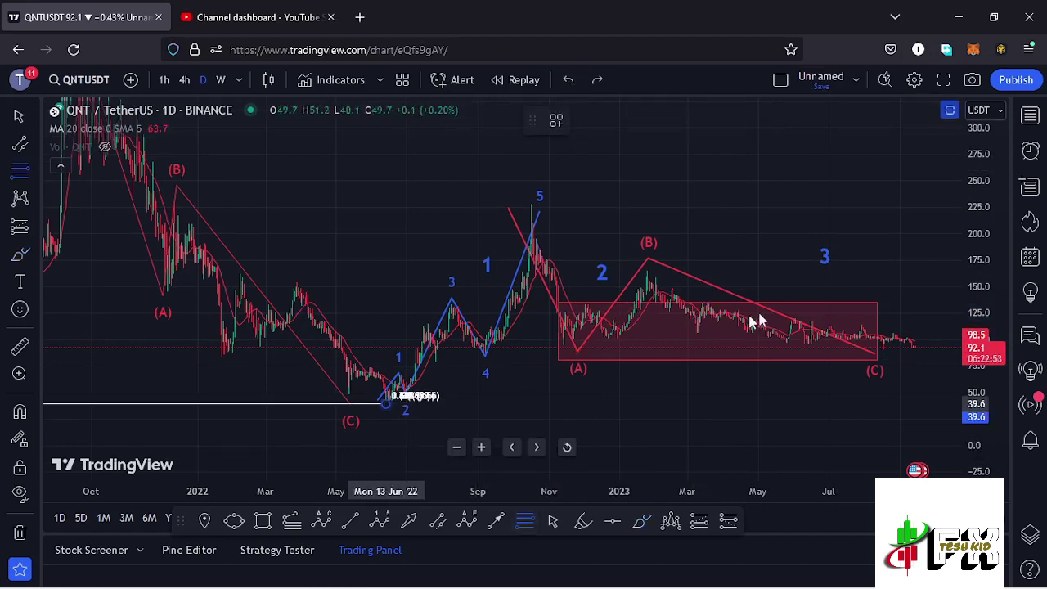
{"action": "left_click", "coordinate": [899, 202]}
{"action": "scroll", "coordinate": [899, 254], "scroll_direction": "right", "scroll_amount": 5}
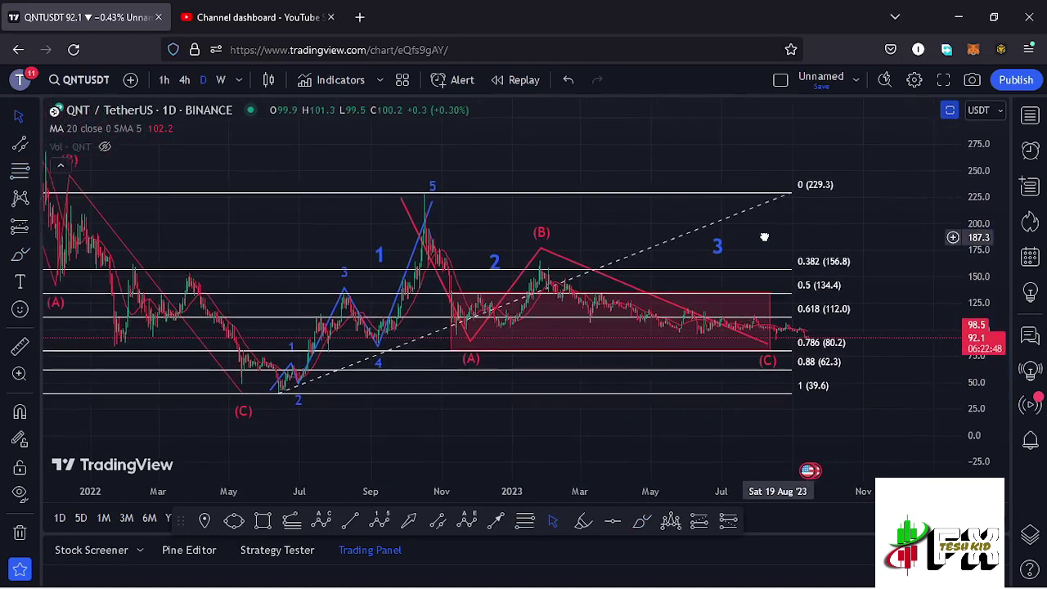
{"action": "left_click_drag", "start_coordinate": [992, 339], "coordinate": [981, 311]}
{"action": "scroll", "coordinate": [818, 343], "scroll_direction": "up", "scroll_amount": 3}
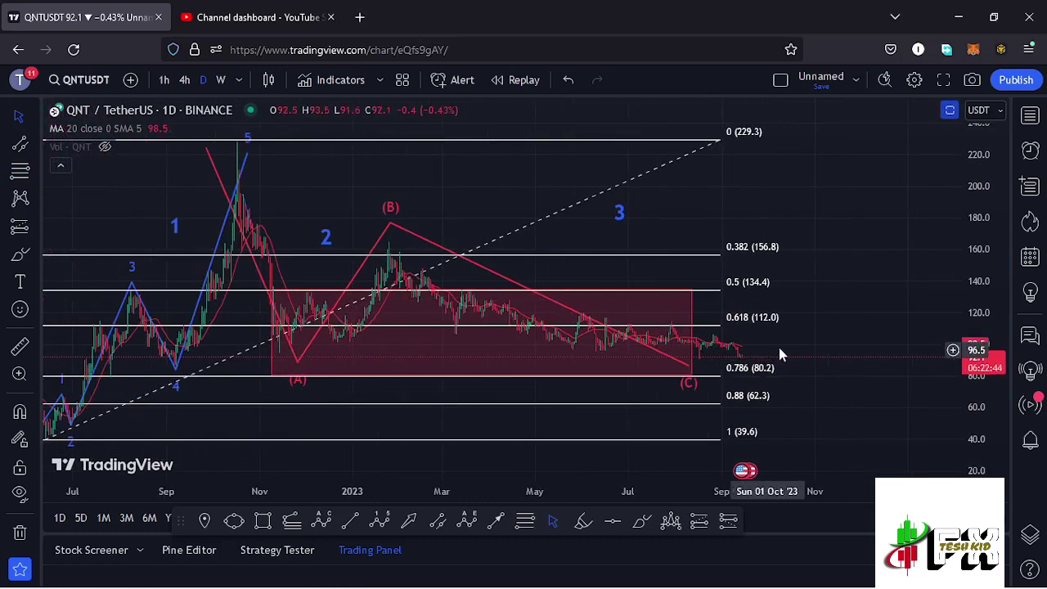
{"action": "left_click_drag", "start_coordinate": [785, 348], "coordinate": [845, 337]}
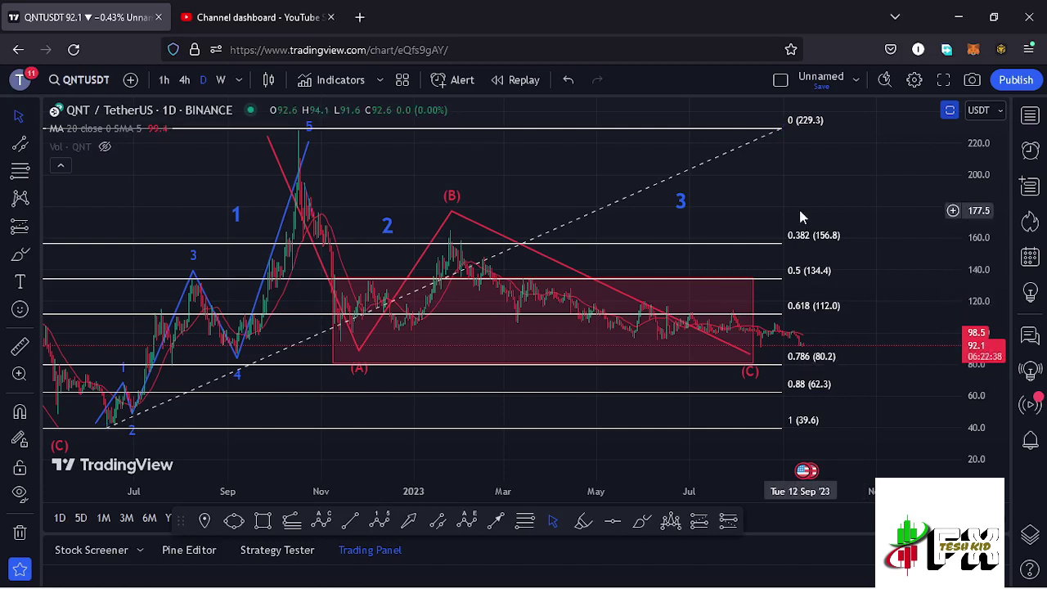
{"action": "left_click", "coordinate": [780, 131]}
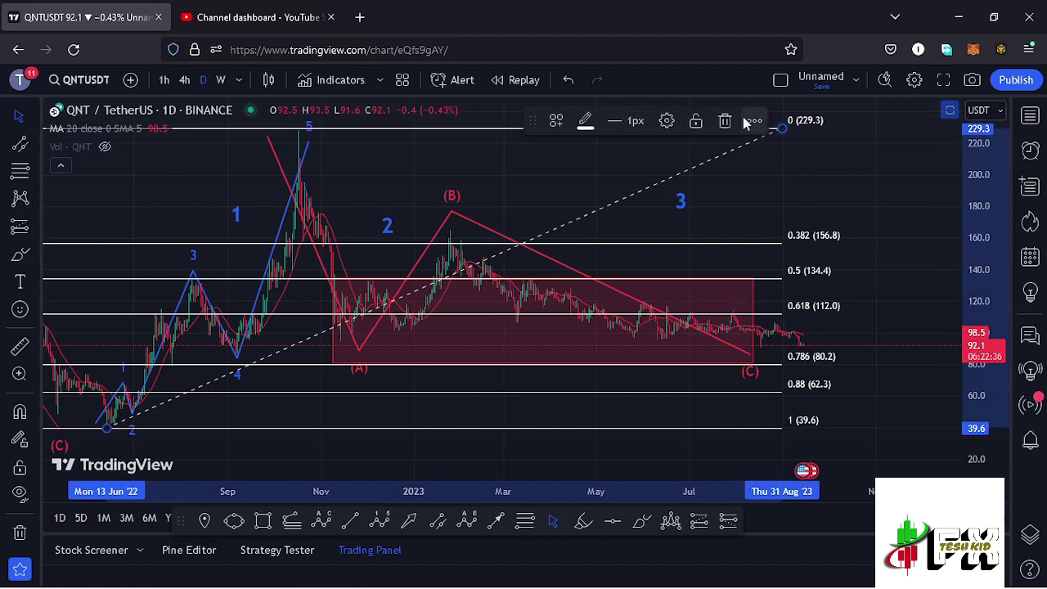
- Delete the Fibonacci retracement, extend the (C) leg to the box bottom, and shift label 3 right
{"action": "left_click", "coordinate": [725, 121]}
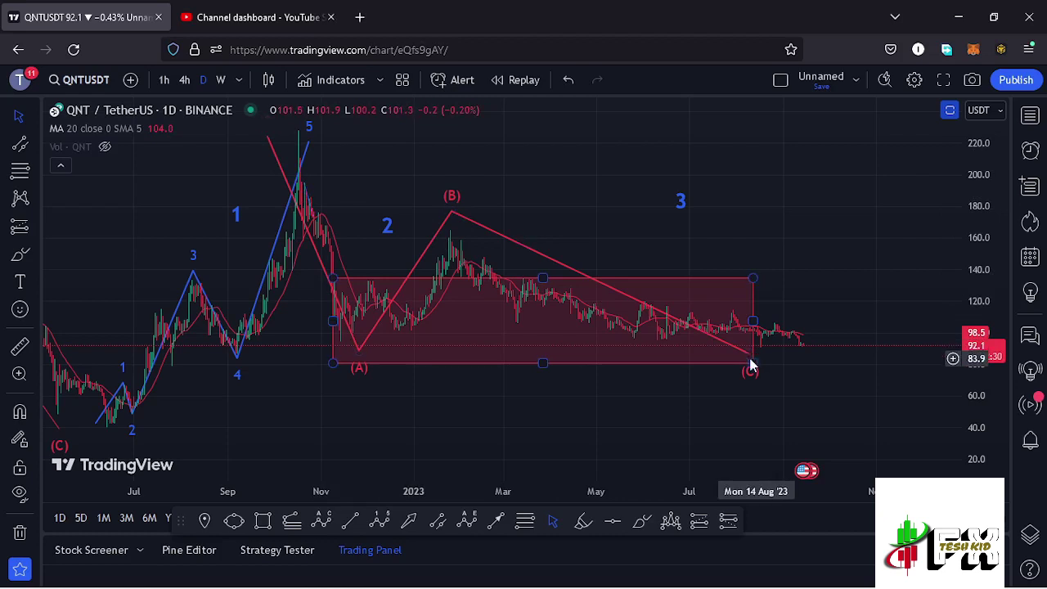
{"action": "left_click_drag", "start_coordinate": [750, 361], "coordinate": [750, 367]}
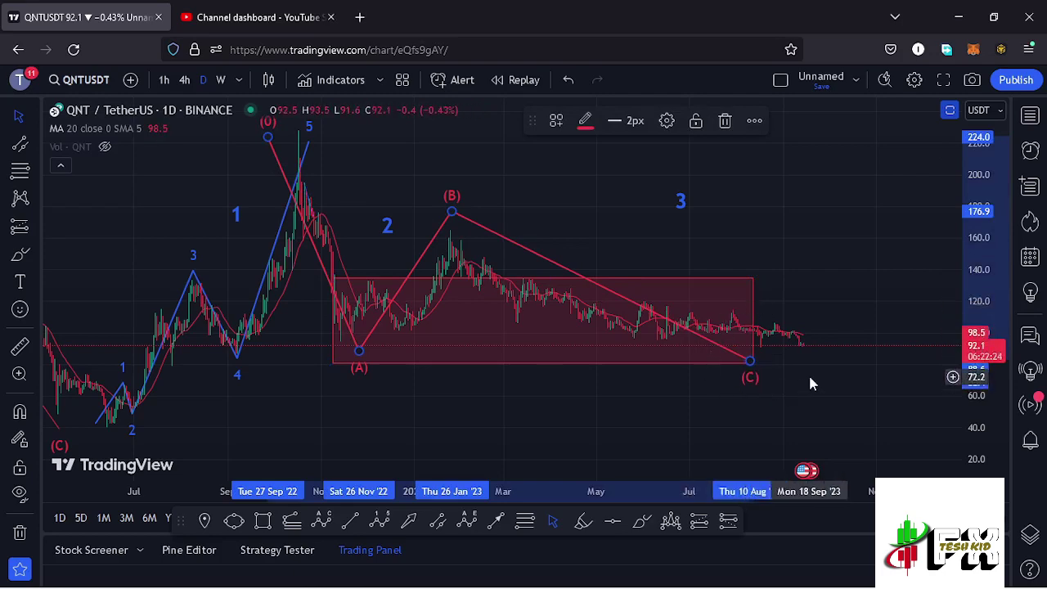
{"action": "left_click", "coordinate": [802, 224]}
{"action": "left_click_drag", "start_coordinate": [802, 224], "coordinate": [785, 255]}
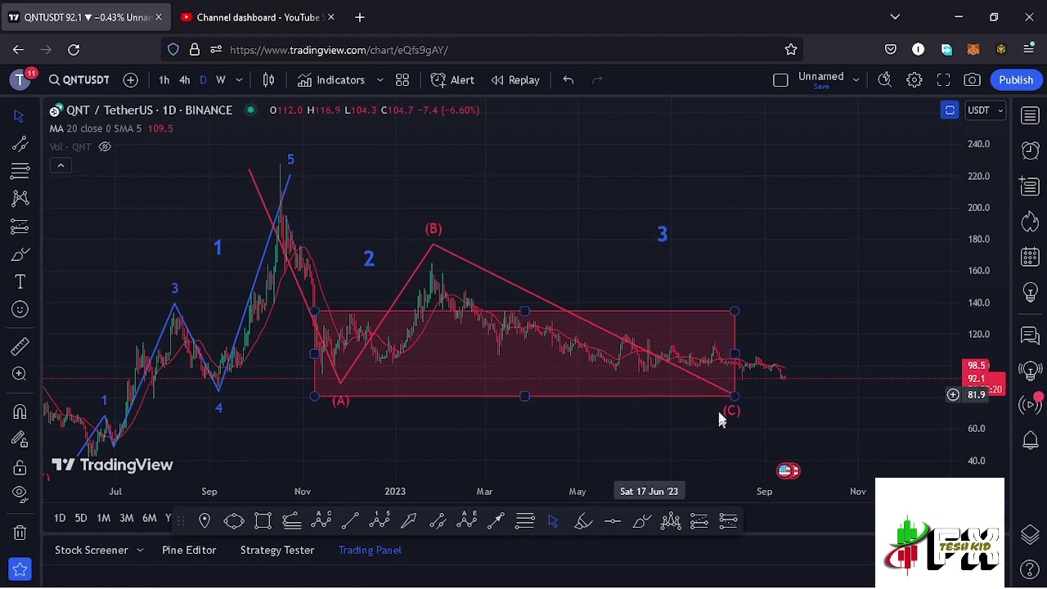
{"action": "left_click_drag", "start_coordinate": [664, 242], "coordinate": [691, 236]}
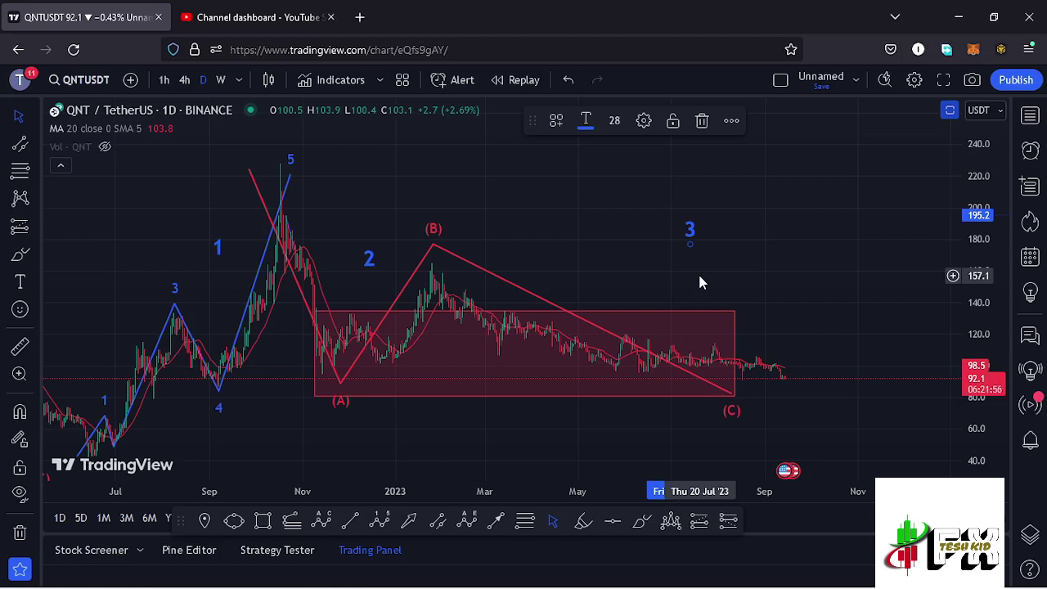
{"action": "left_click_drag", "start_coordinate": [852, 319], "coordinate": [851, 258]}
- Switch QNT/USDT to the 1-hour timeframe and zoom onto the recent candles around 14 September
{"action": "left_click", "coordinate": [185, 84]}
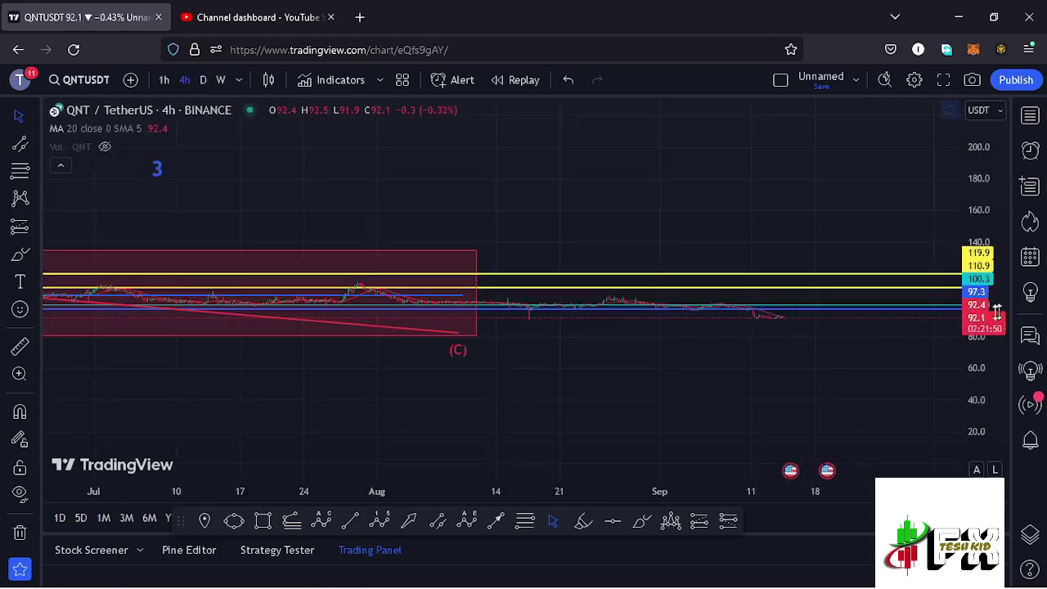
{"action": "left_click_drag", "start_coordinate": [979, 319], "coordinate": [965, 343]}
{"action": "scroll", "coordinate": [750, 402], "scroll_direction": "up", "scroll_amount": 5}
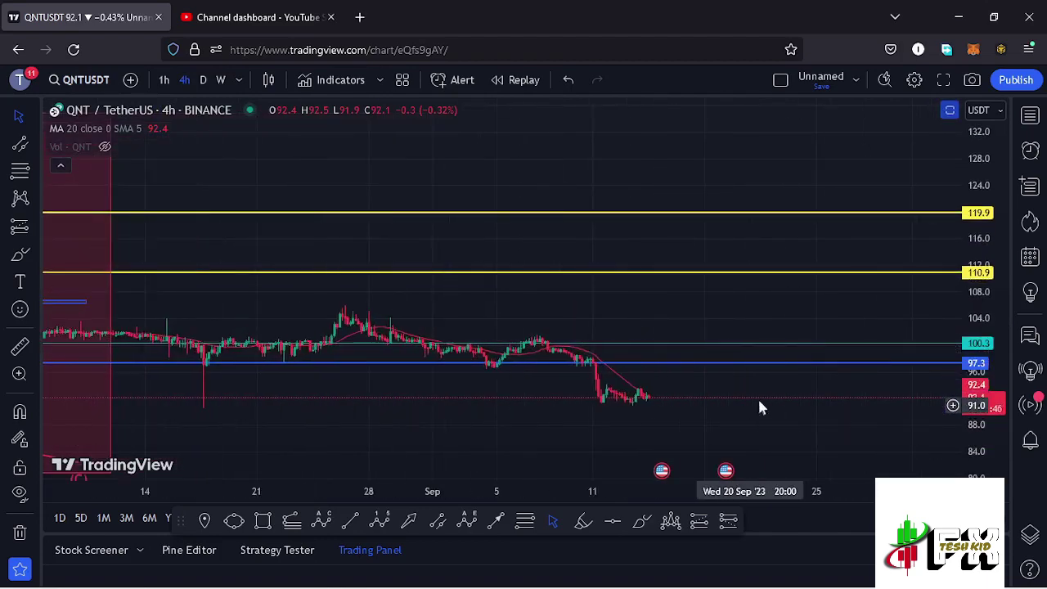
{"action": "left_click_drag", "start_coordinate": [755, 409], "coordinate": [842, 316]}
{"action": "left_click_drag", "start_coordinate": [984, 314], "coordinate": [975, 334]}
{"action": "left_click_drag", "start_coordinate": [739, 313], "coordinate": [717, 327]}
{"action": "scroll", "coordinate": [717, 327], "scroll_direction": "up", "scroll_amount": 2}
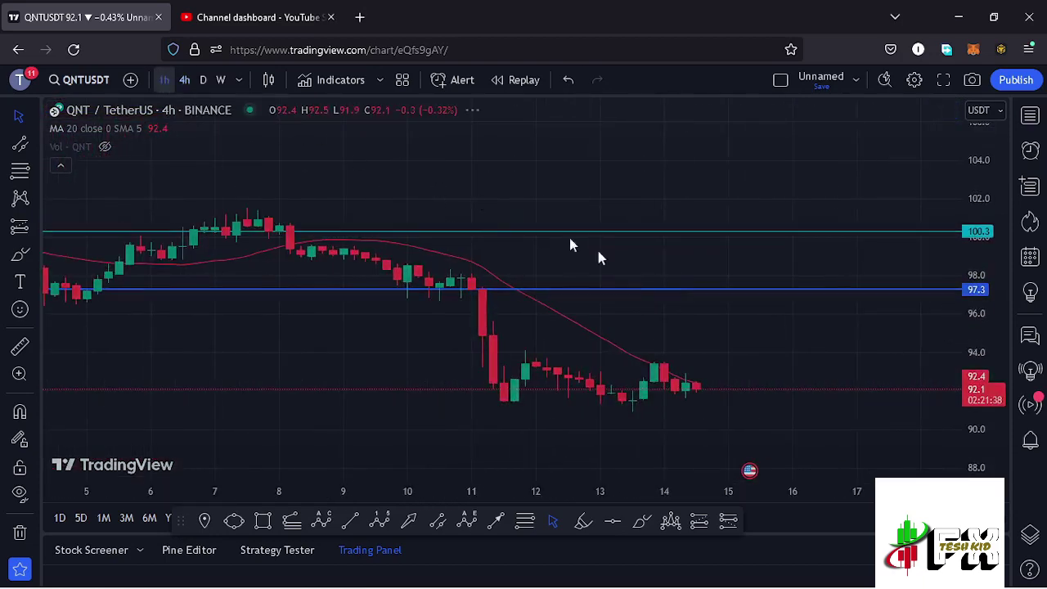
{"action": "scroll", "coordinate": [791, 357], "scroll_direction": "down", "scroll_amount": 5}
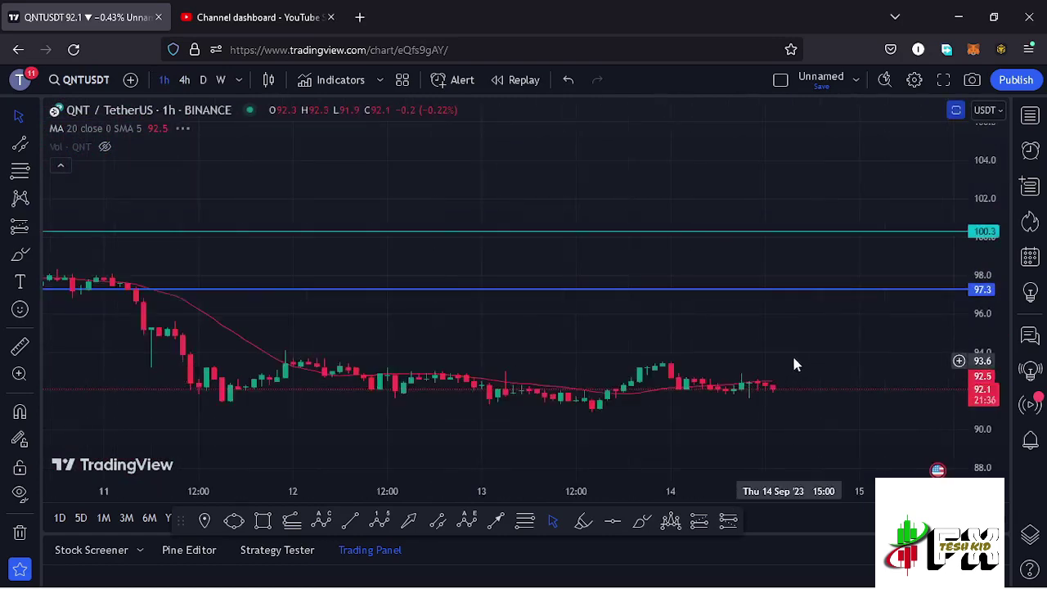
{"action": "left_click_drag", "start_coordinate": [894, 306], "coordinate": [862, 260]}
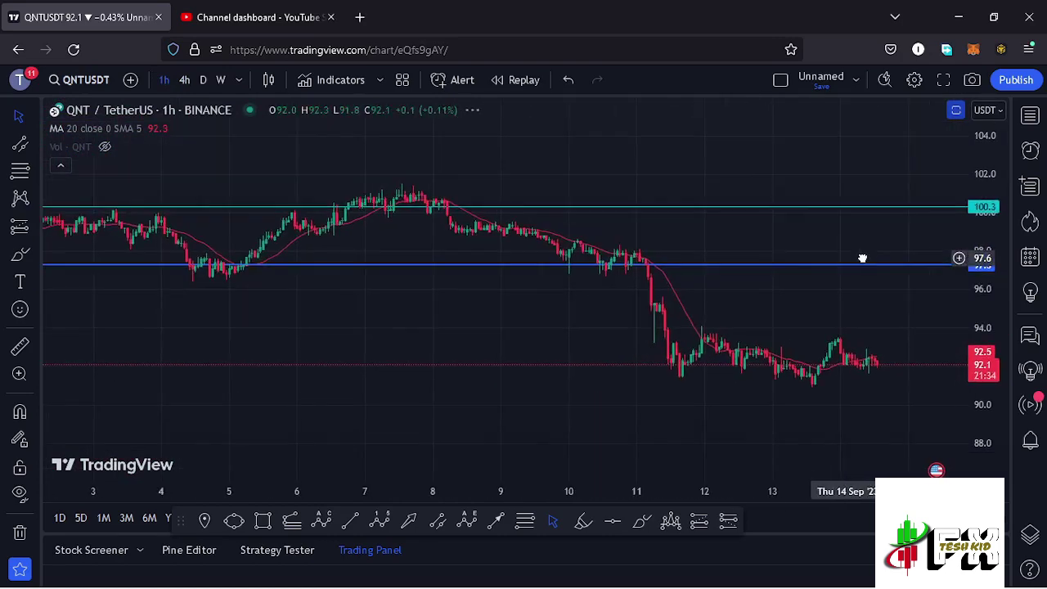
{"action": "left_click_drag", "start_coordinate": [983, 372], "coordinate": [872, 335]}
{"action": "left_click_drag", "start_coordinate": [777, 245], "coordinate": [720, 218]}
{"action": "scroll", "coordinate": [664, 323], "scroll_direction": "up", "scroll_amount": 2}
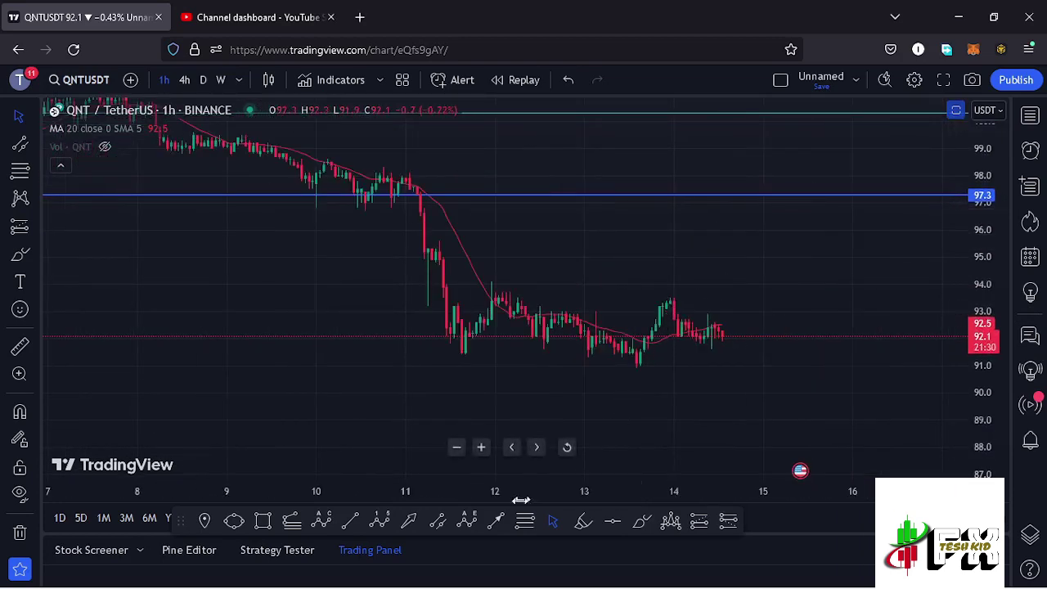
- Draw a descending parallel channel from the 11 September high to about 15 September, enclosing the lows
{"action": "left_click", "coordinate": [438, 521]}
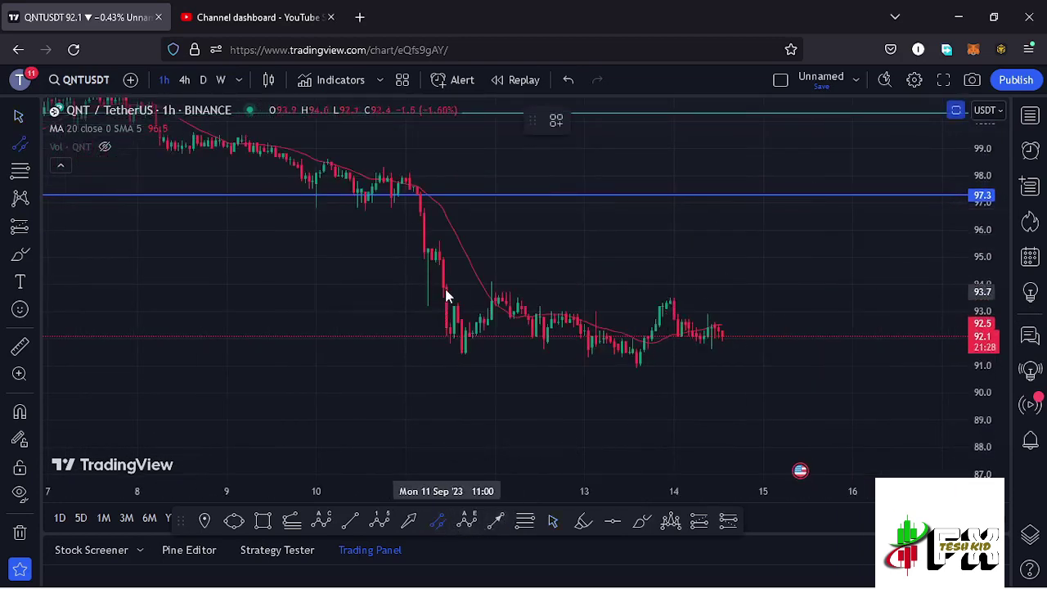
{"action": "left_click", "coordinate": [446, 285]}
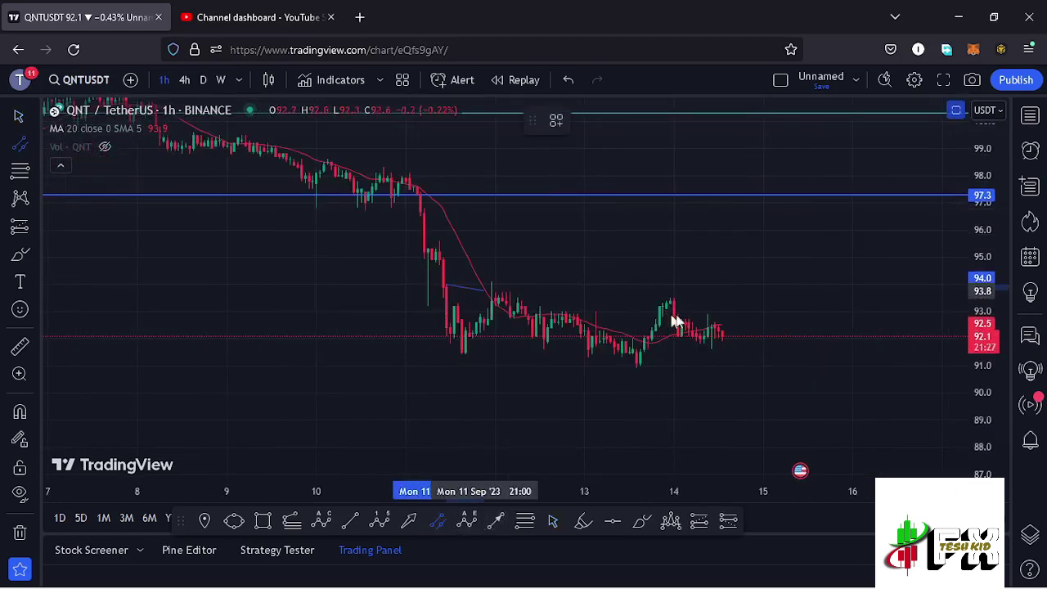
{"action": "left_click", "coordinate": [796, 306]}
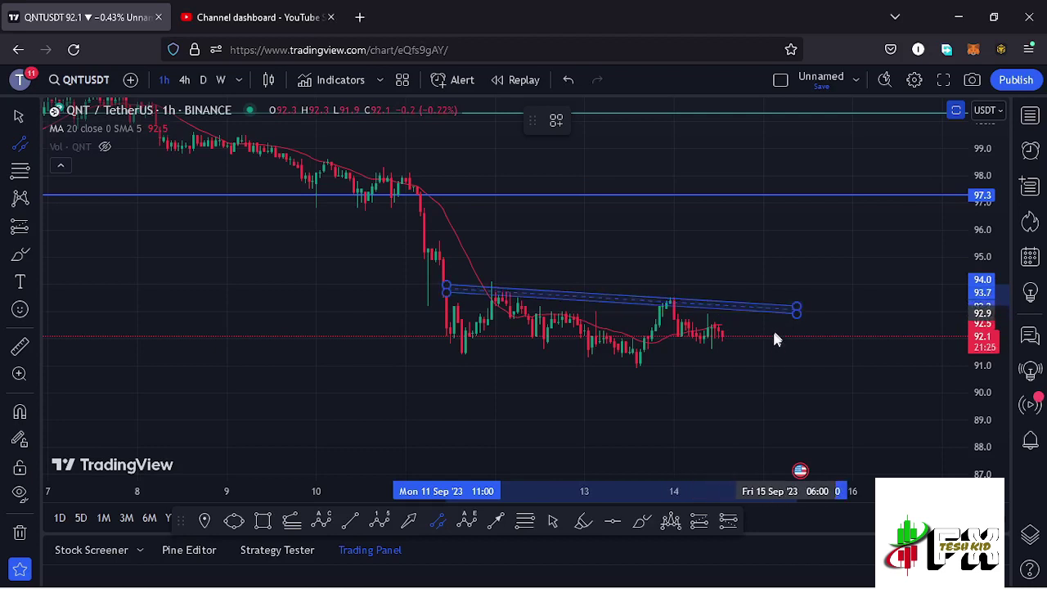
{"action": "left_click", "coordinate": [771, 379]}
{"action": "scroll", "coordinate": [500, 383], "scroll_direction": "up", "scroll_amount": 1}
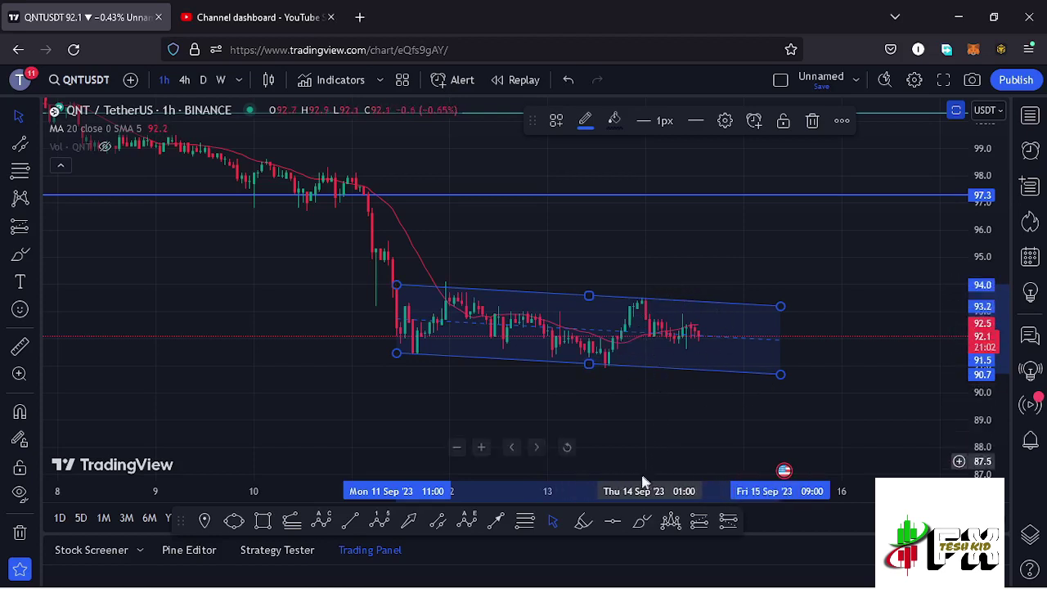
{"action": "left_click", "coordinate": [639, 521]}
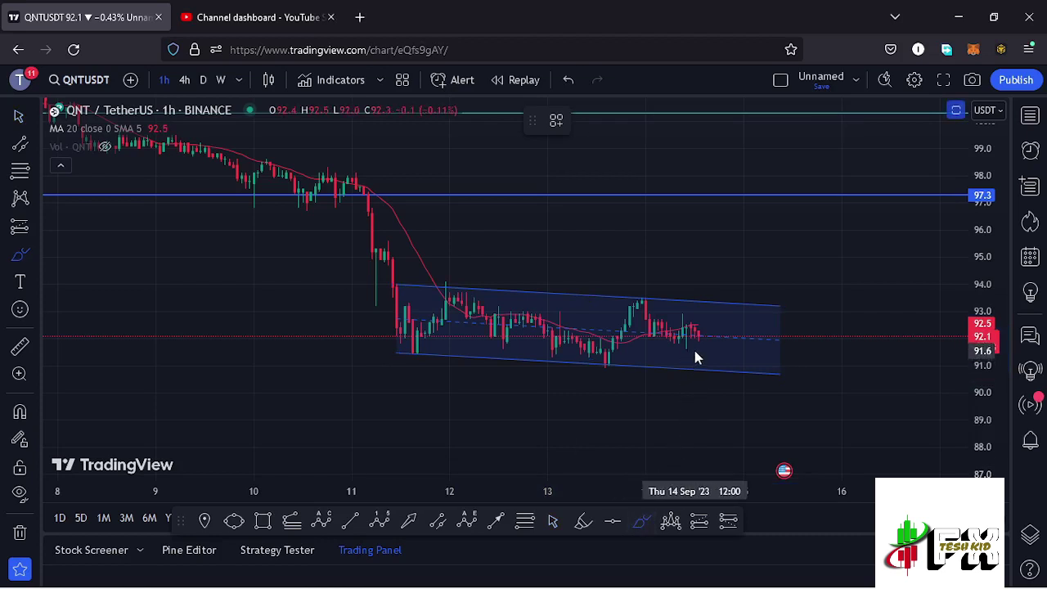
{"action": "mouse_move", "coordinate": [689, 346]}
{"action": "left_mouse_down"}
{"action": "mouse_move", "coordinate": [715, 280]}
{"action": "mouse_move", "coordinate": [728, 296]}
{"action": "mouse_move", "coordinate": [747, 254]}
{"action": "left_mouse_up"}
{"action": "left_click_drag", "start_coordinate": [770, 209], "coordinate": [776, 187]}
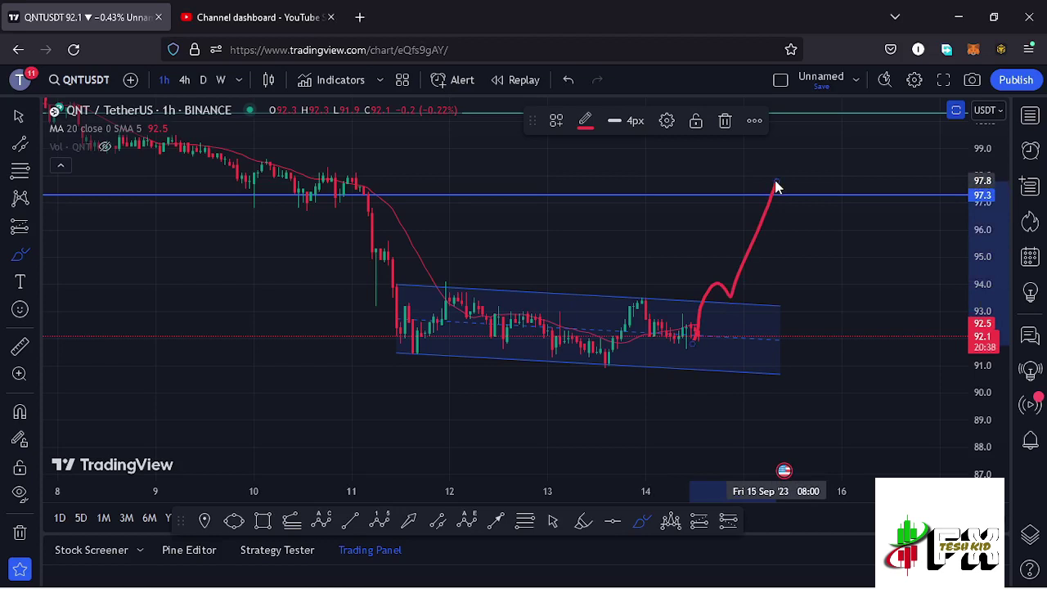
{"action": "left_click", "coordinate": [725, 122]}
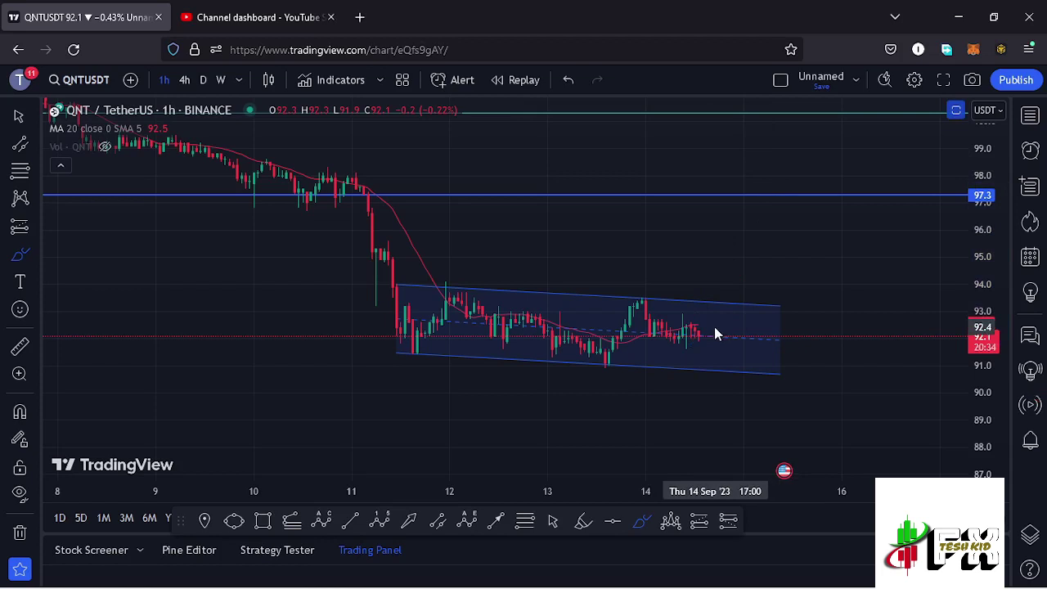
{"action": "mouse_move", "coordinate": [702, 310]}
{"action": "left_mouse_down"}
{"action": "mouse_move", "coordinate": [669, 319]}
{"action": "mouse_move", "coordinate": [703, 353]}
{"action": "mouse_move", "coordinate": [700, 298]}
{"action": "mouse_move", "coordinate": [687, 315]}
{"action": "left_mouse_up"}
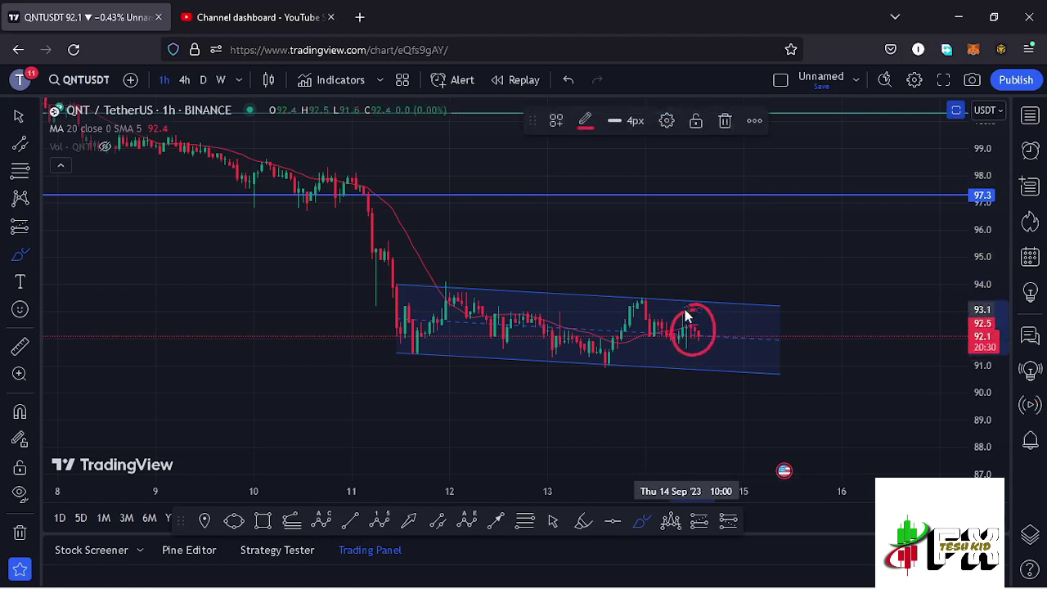
{"action": "left_click", "coordinate": [719, 127]}
{"action": "mouse_move", "coordinate": [692, 327]}
{"action": "left_mouse_down"}
{"action": "mouse_move", "coordinate": [705, 396]}
{"action": "mouse_move", "coordinate": [721, 372]}
{"action": "mouse_move", "coordinate": [730, 411]}
{"action": "left_mouse_up"}
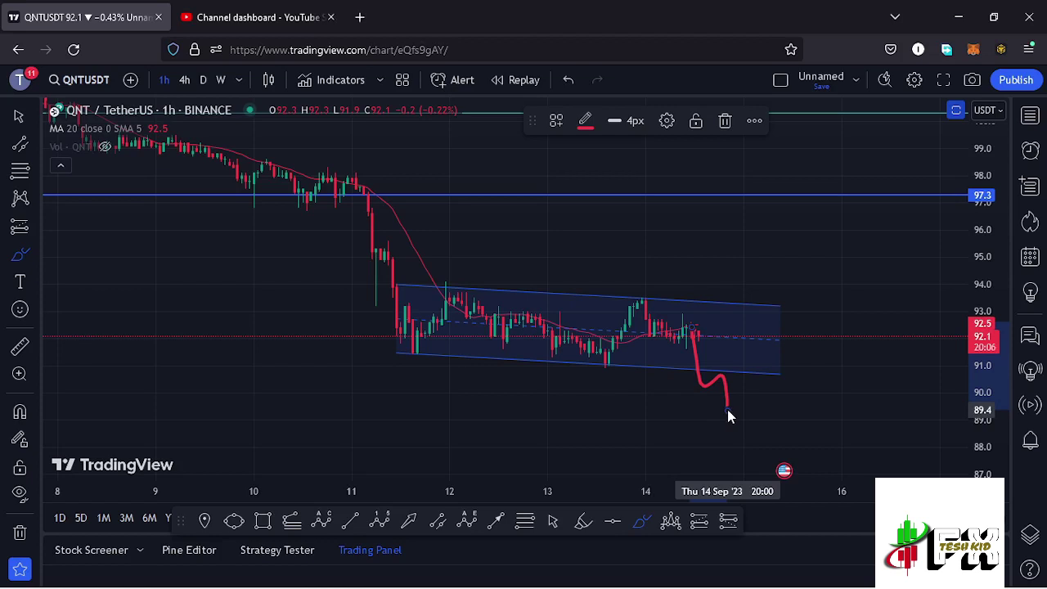
{"action": "left_click", "coordinate": [725, 121]}
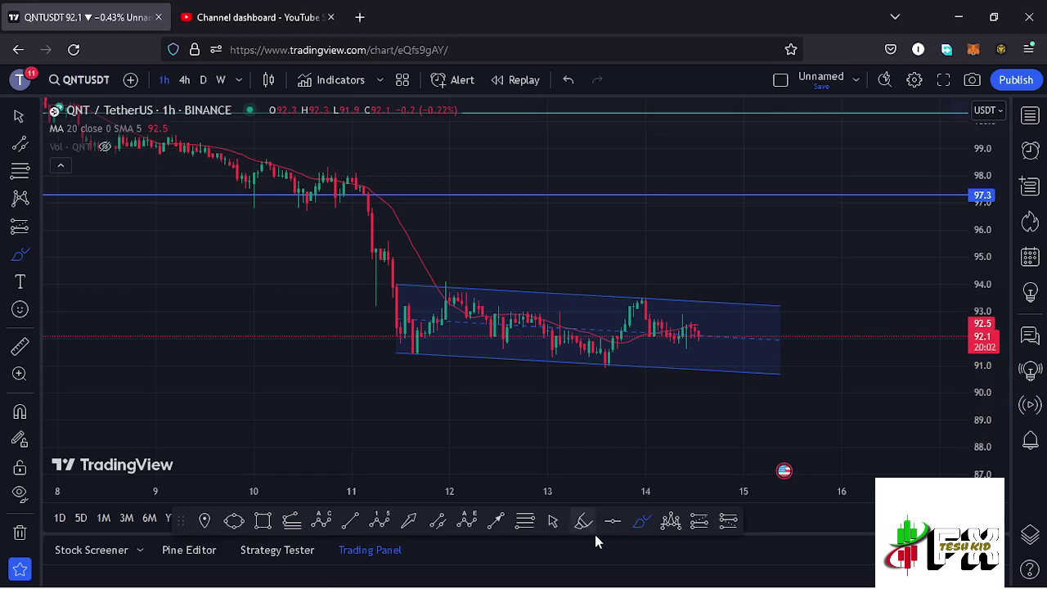
{"action": "left_click", "coordinate": [553, 520]}
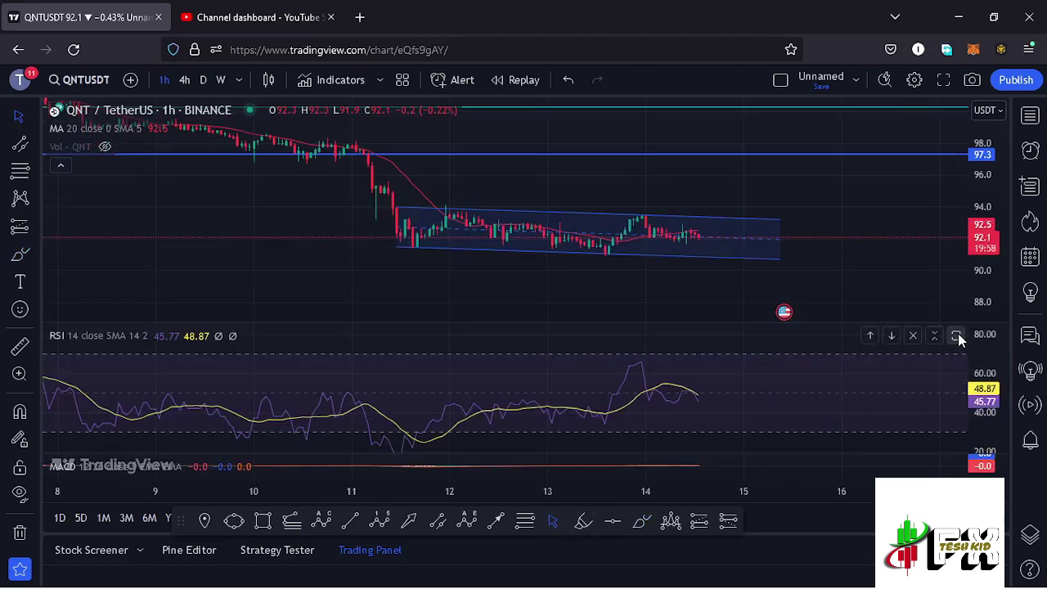
{"action": "left_click", "coordinate": [957, 335]}
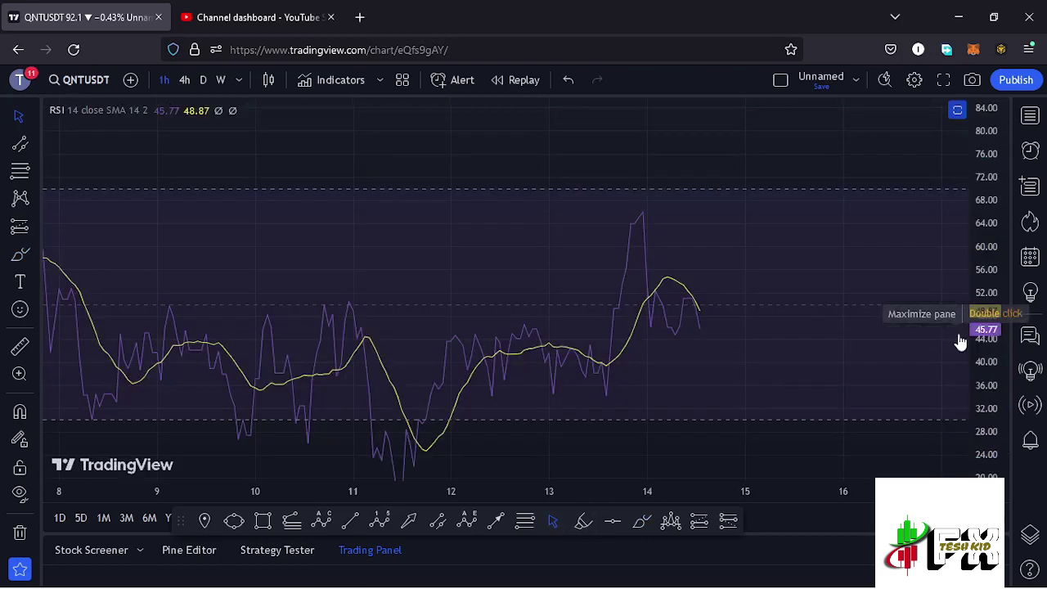
{"action": "left_click", "coordinate": [958, 113]}
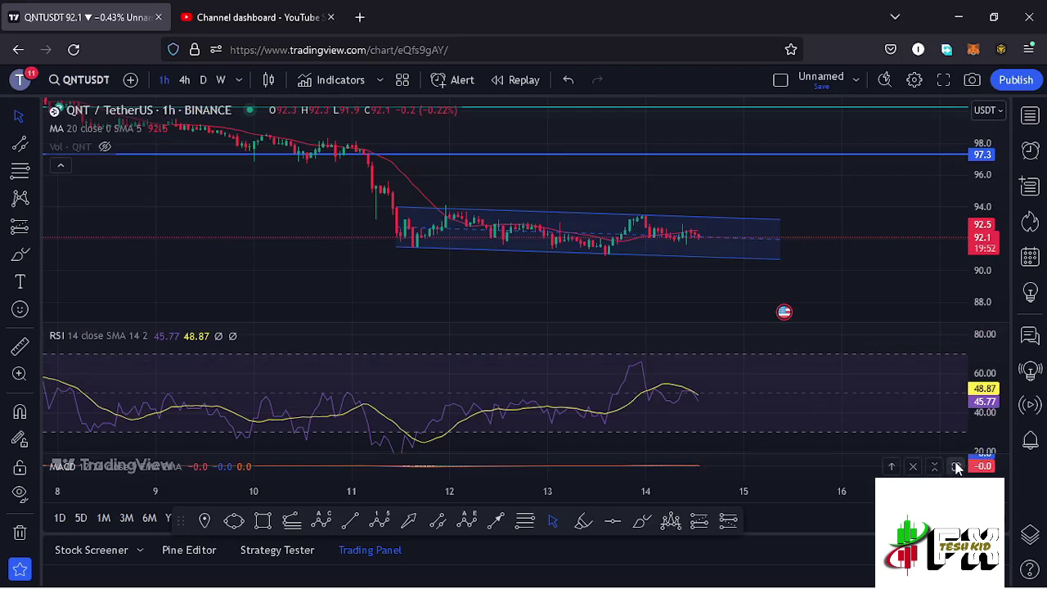
{"action": "left_click", "coordinate": [959, 464]}
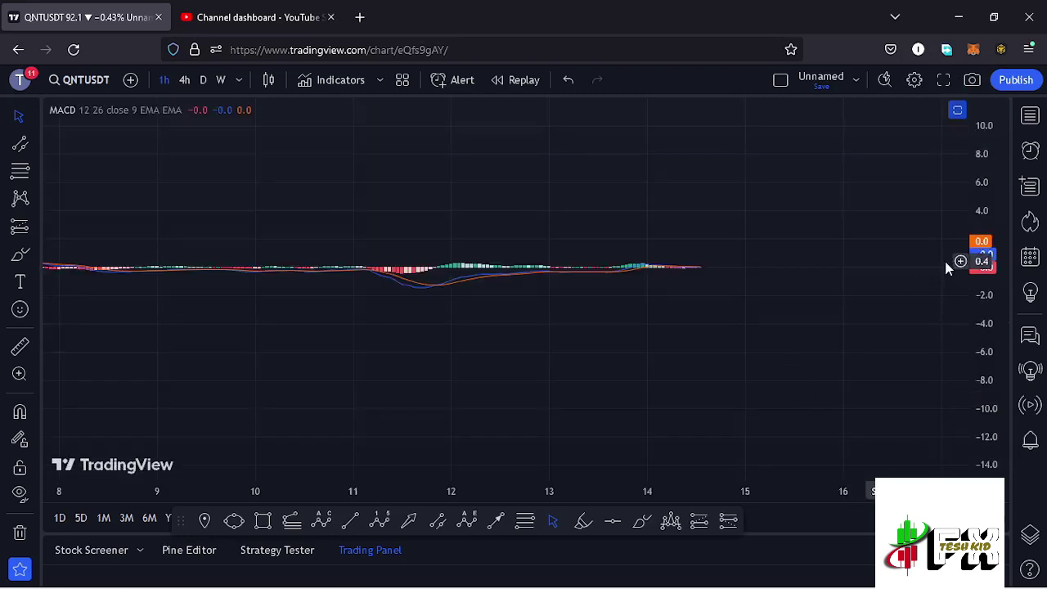
{"action": "left_click_drag", "start_coordinate": [984, 280], "coordinate": [980, 263]}
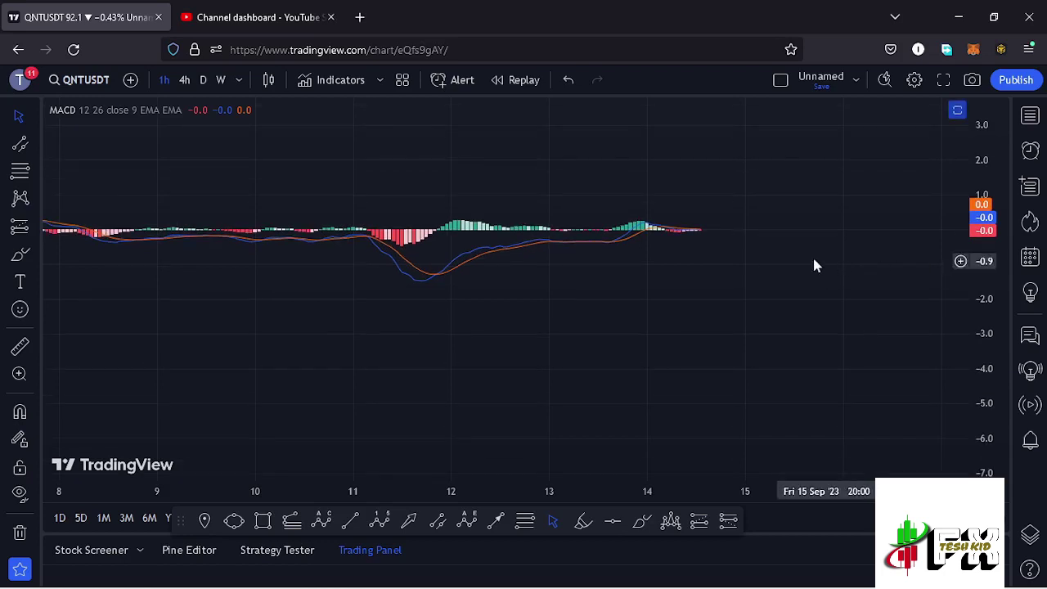
{"action": "left_click_drag", "start_coordinate": [818, 262], "coordinate": [781, 341]}
{"action": "double_click", "coordinate": [784, 342]}
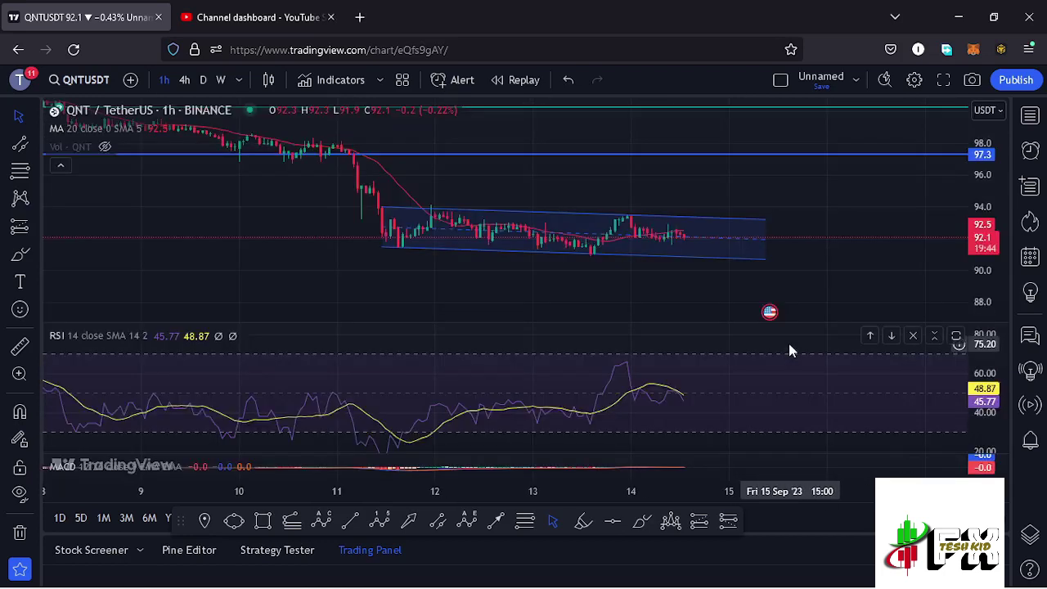
{"action": "double_click", "coordinate": [833, 288]}
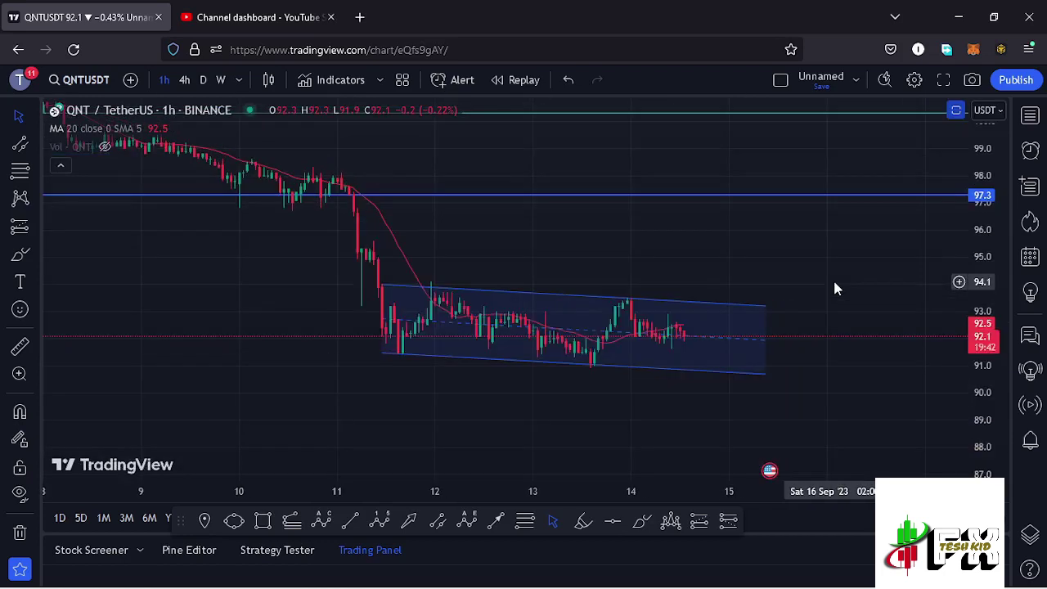